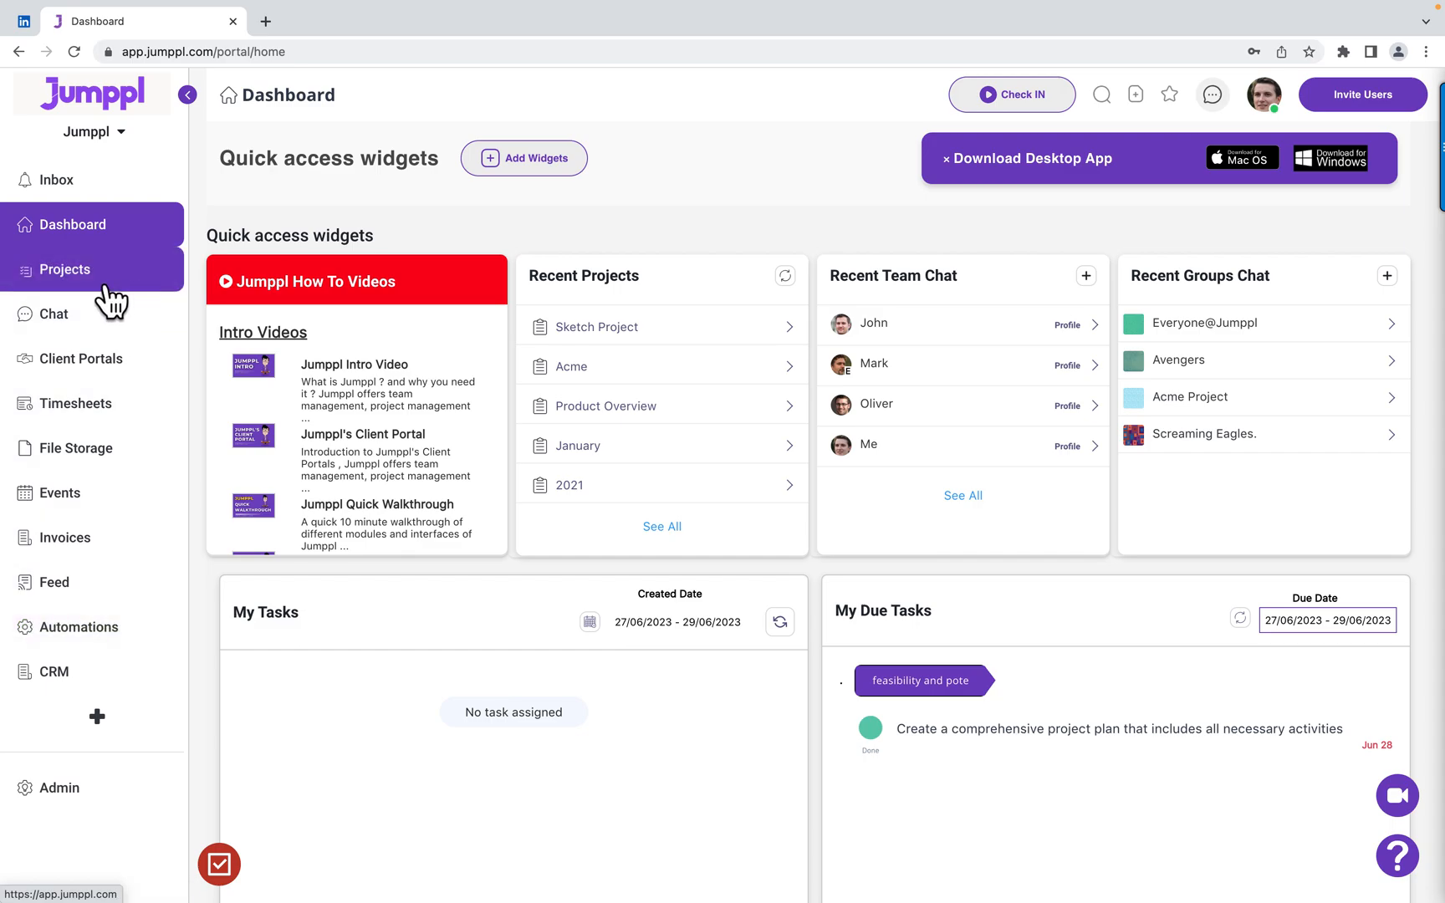
Step: Open the project list and examine the Acme project's entry and its sharing settings
click(104, 289)
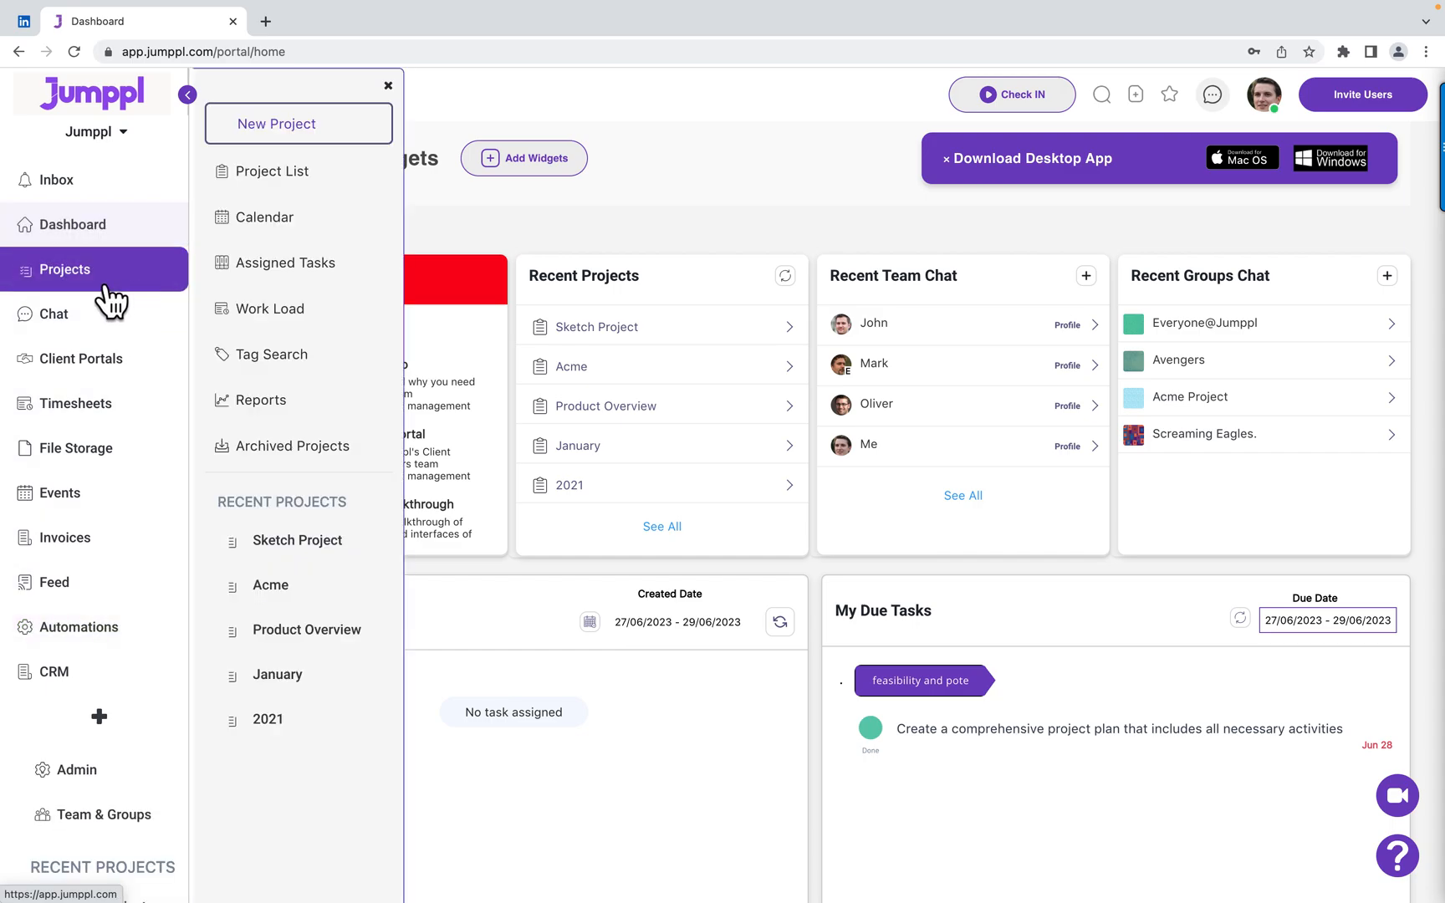
click(290, 191)
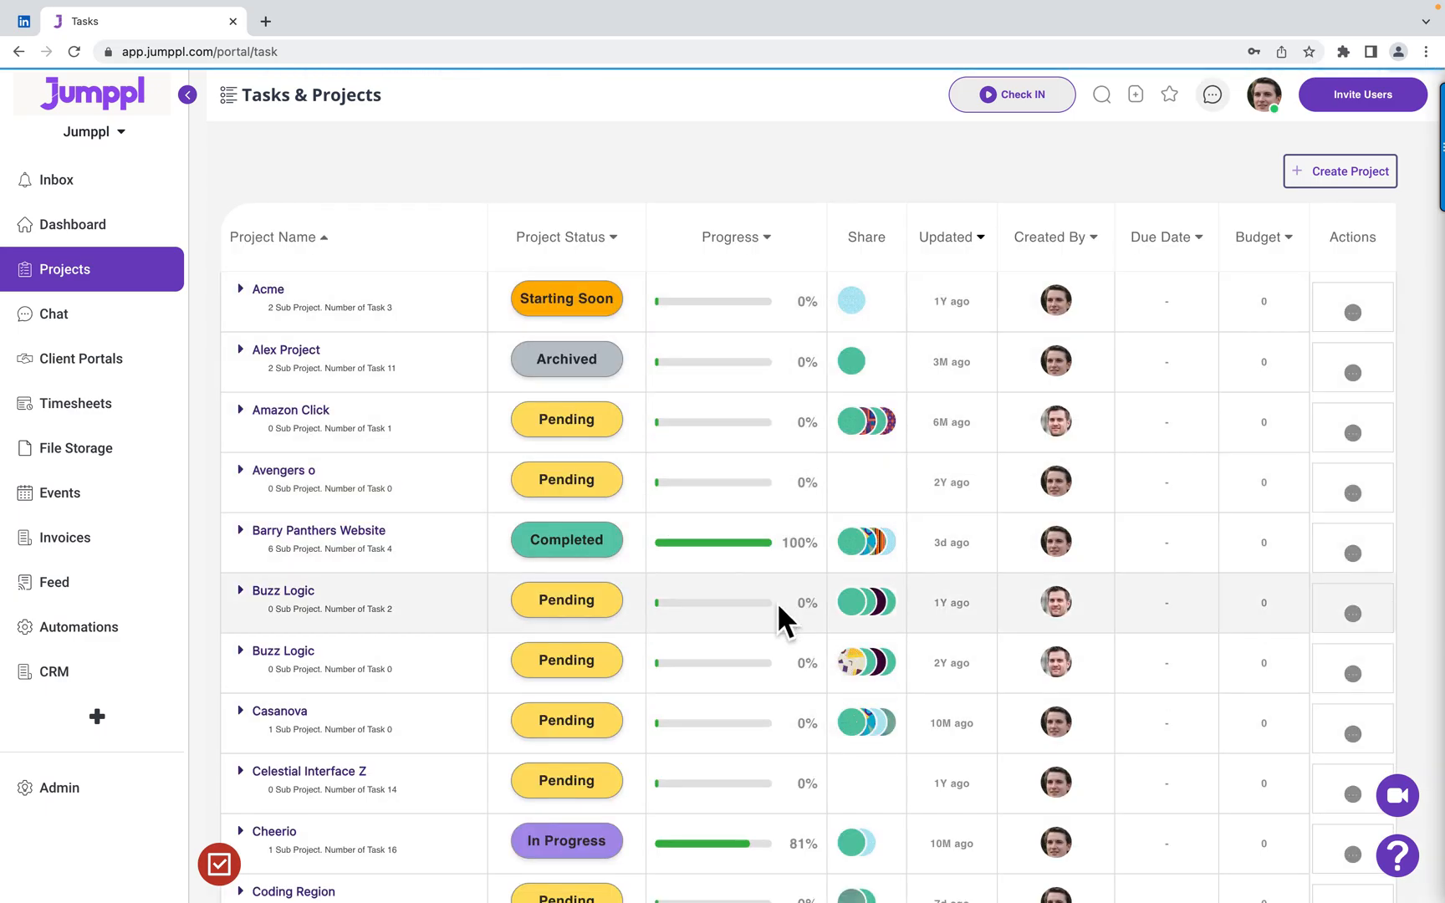
click(241, 290)
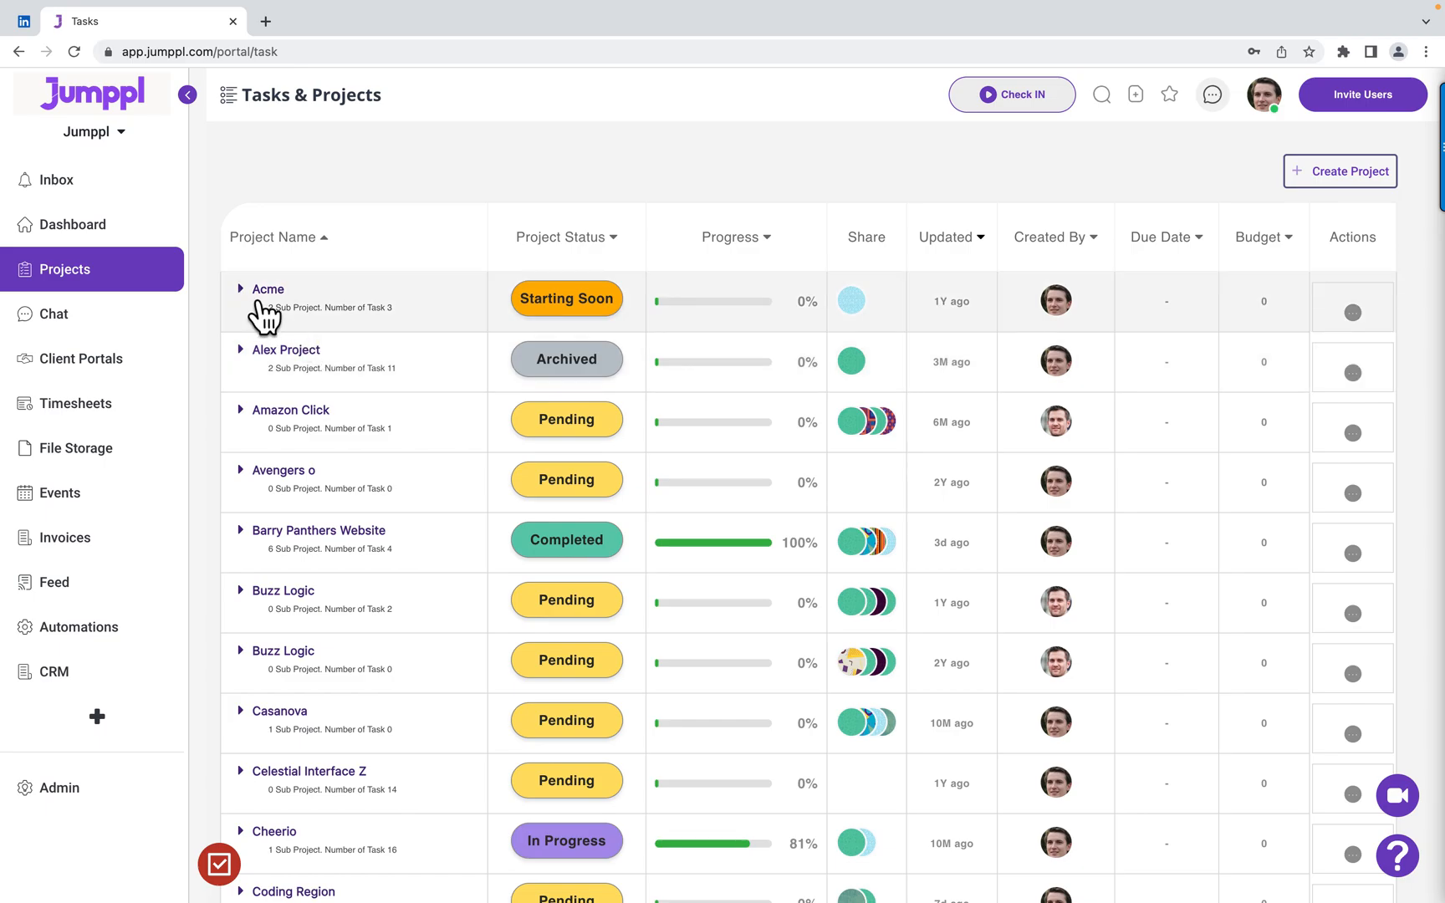
click(261, 306)
click(868, 318)
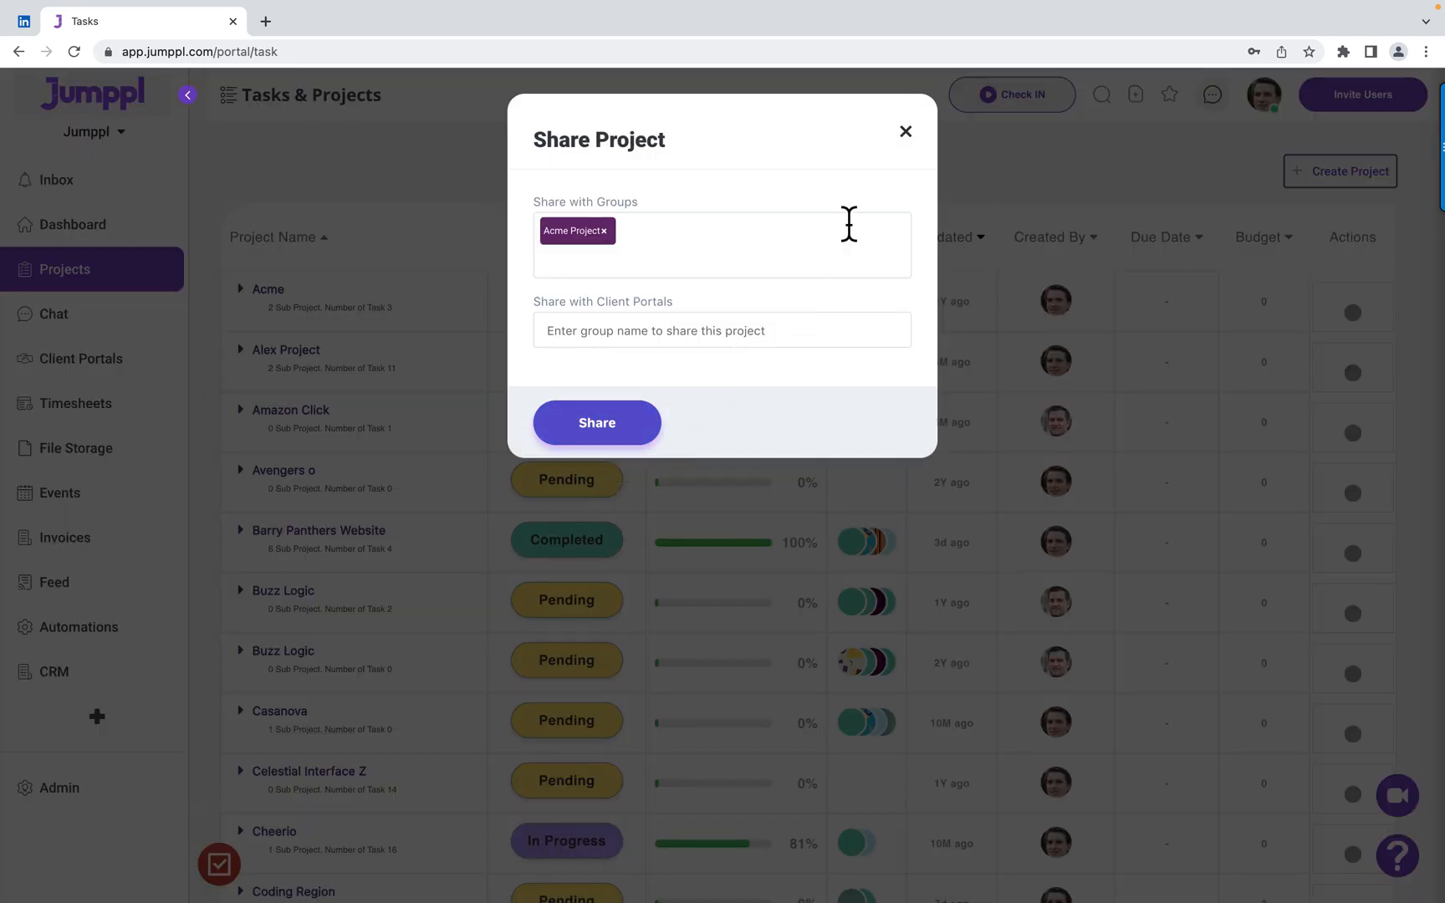
click(906, 133)
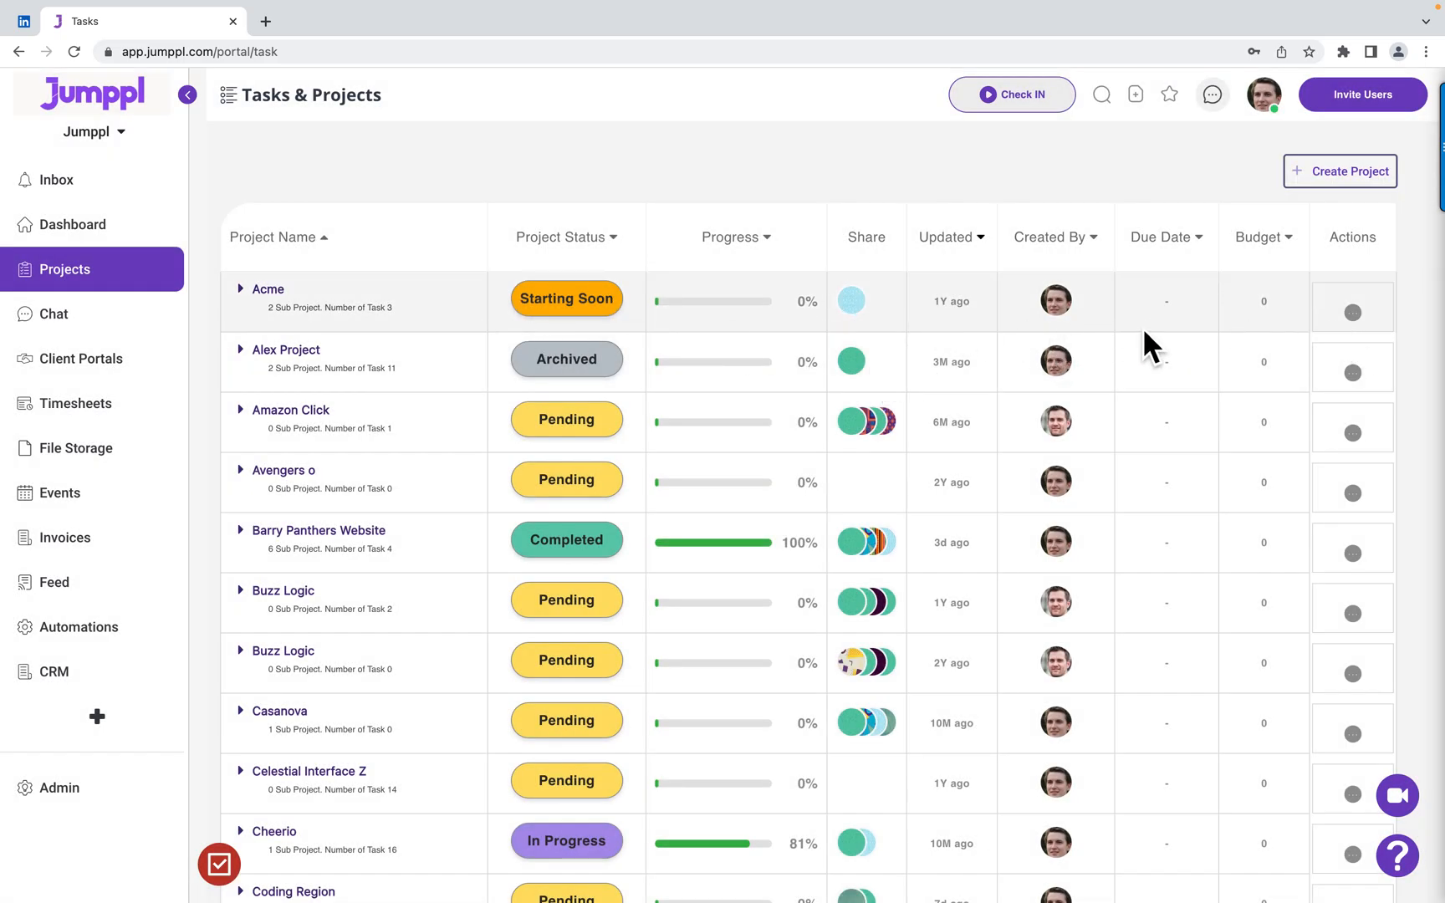
Step: Start a new project and browse the available templates in both the template library and the personal templates
click(1340, 189)
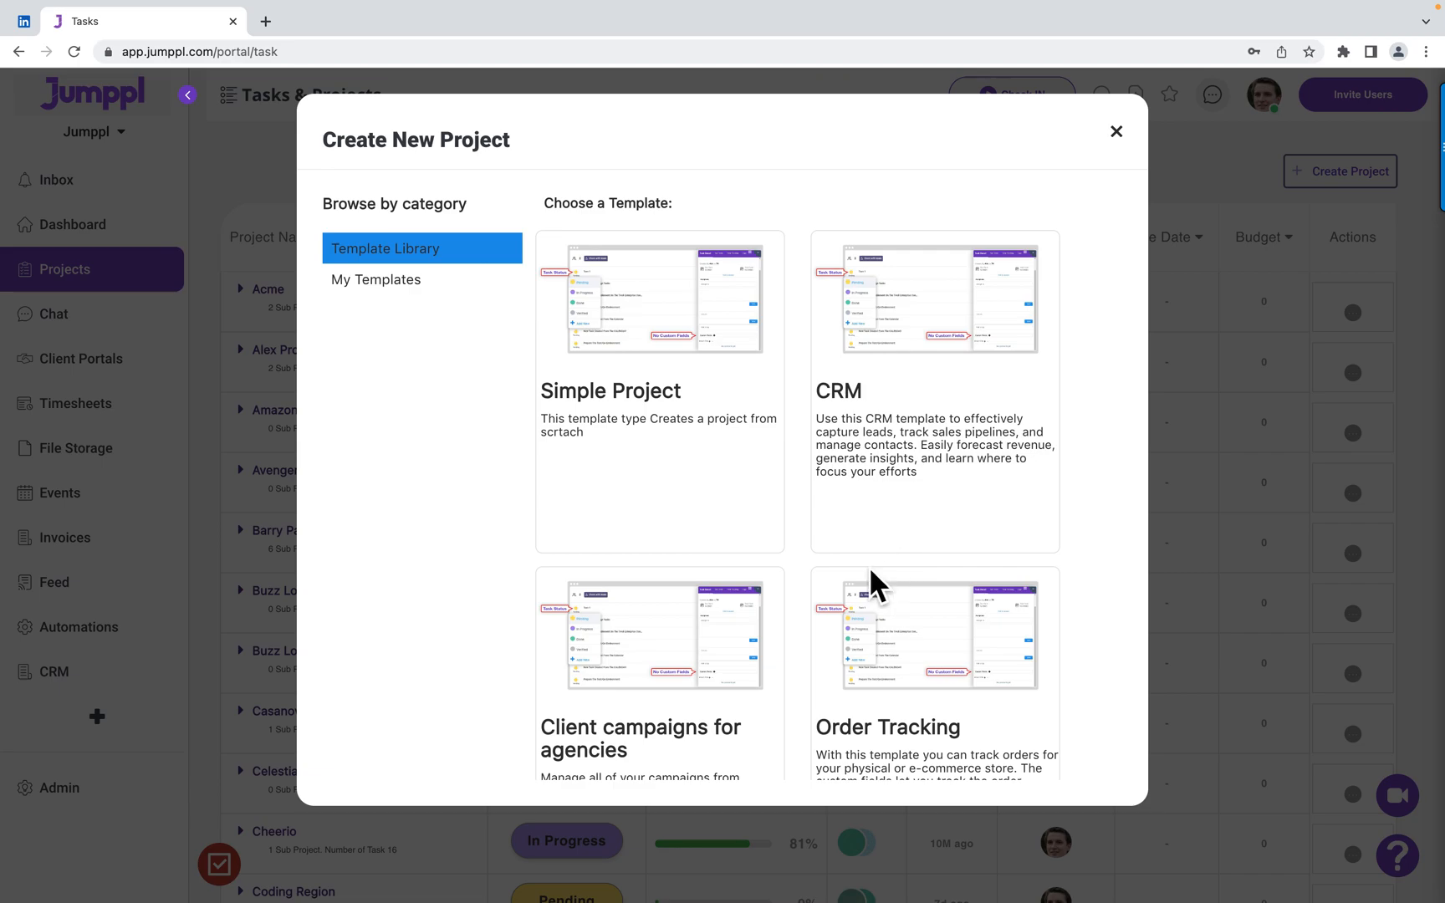
scroll(870, 565, down, 3)
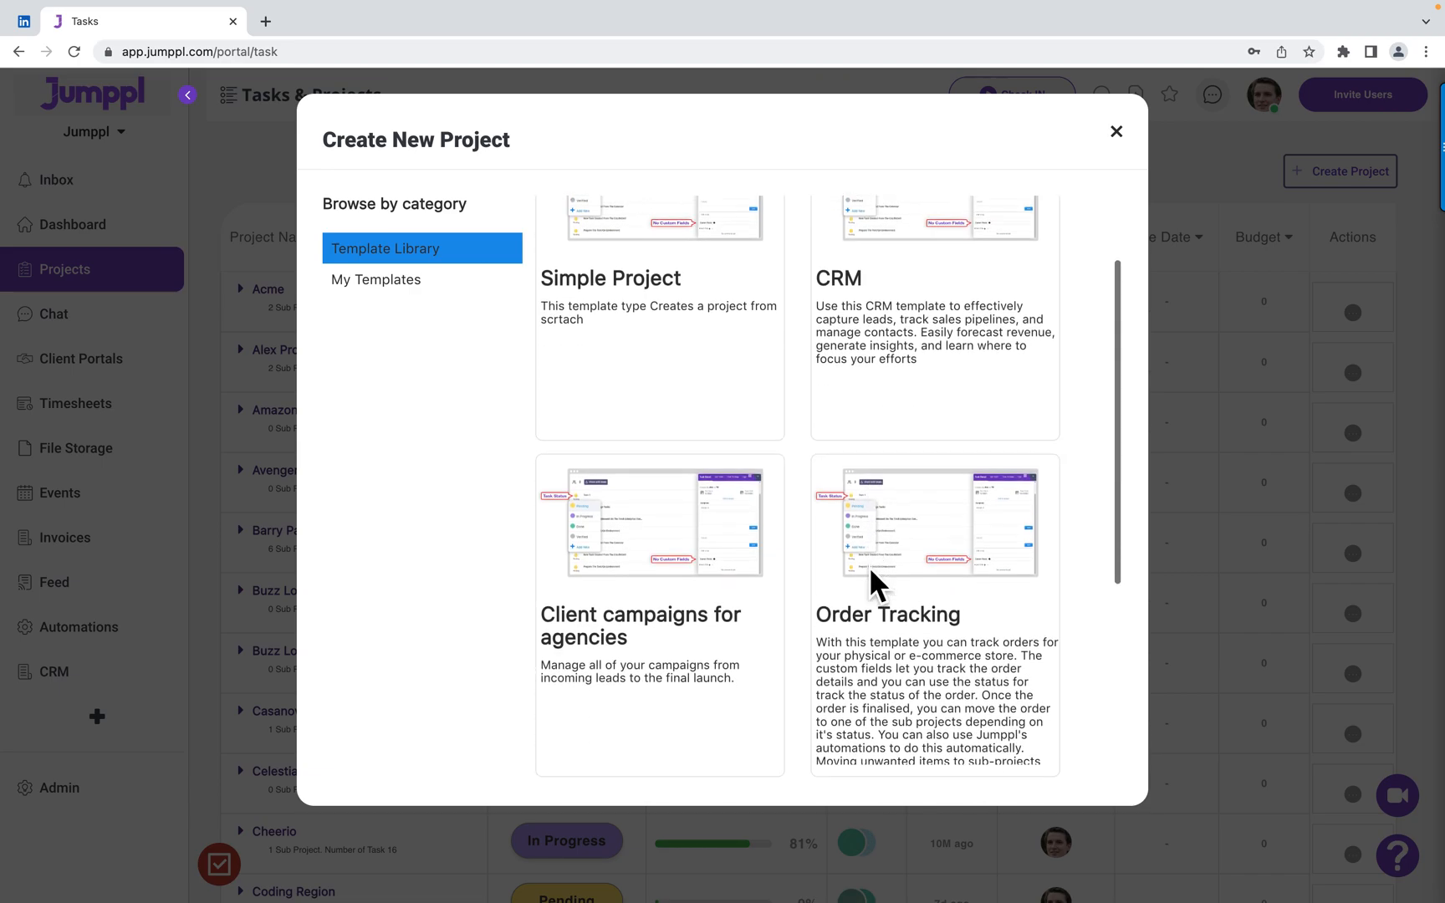
scroll(886, 592, up, 3)
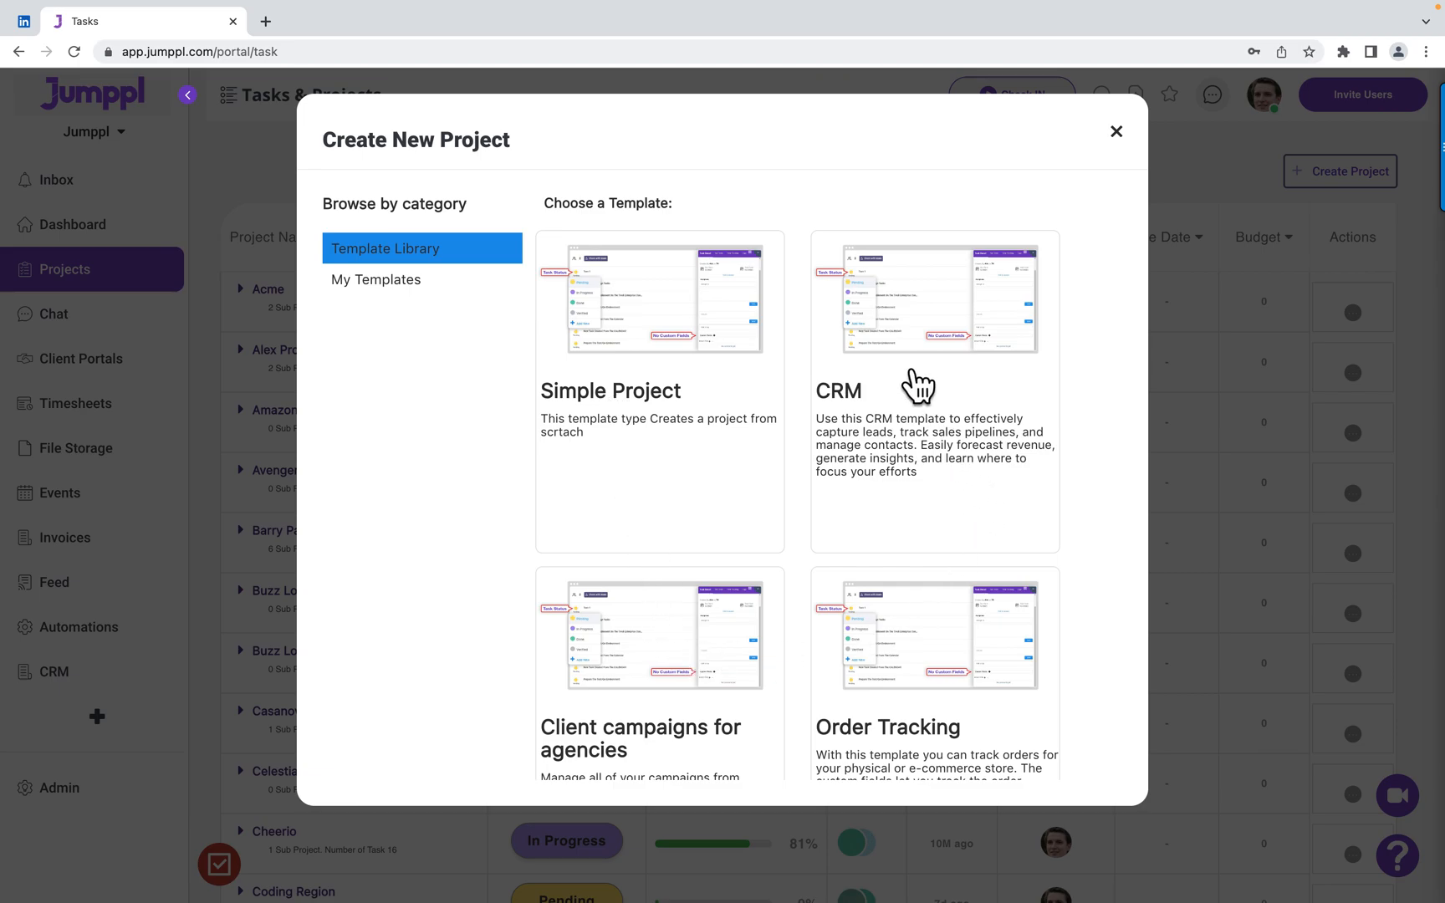
click(392, 281)
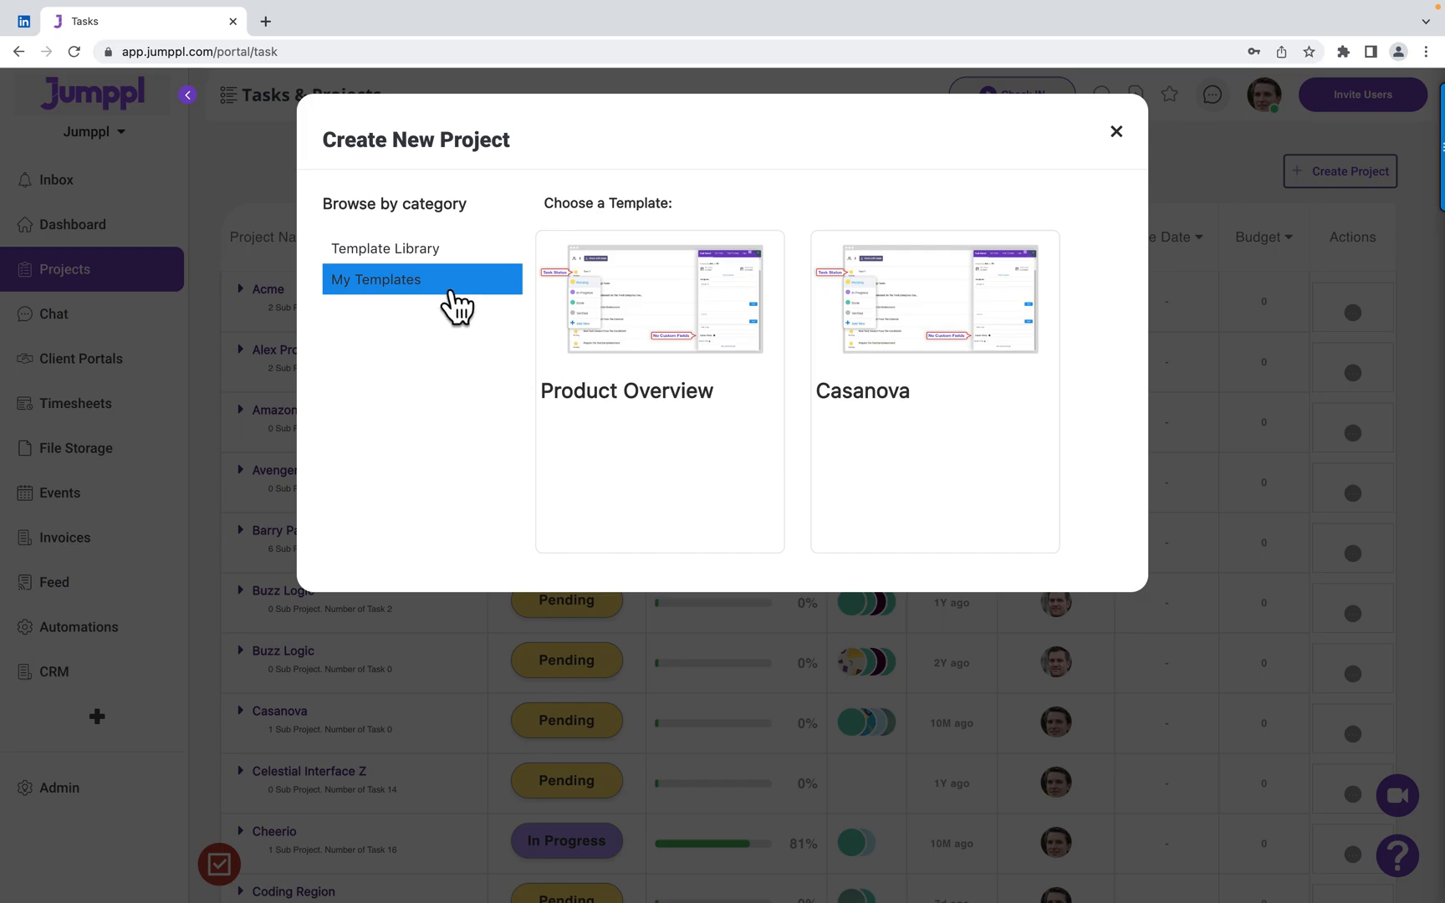
click(389, 259)
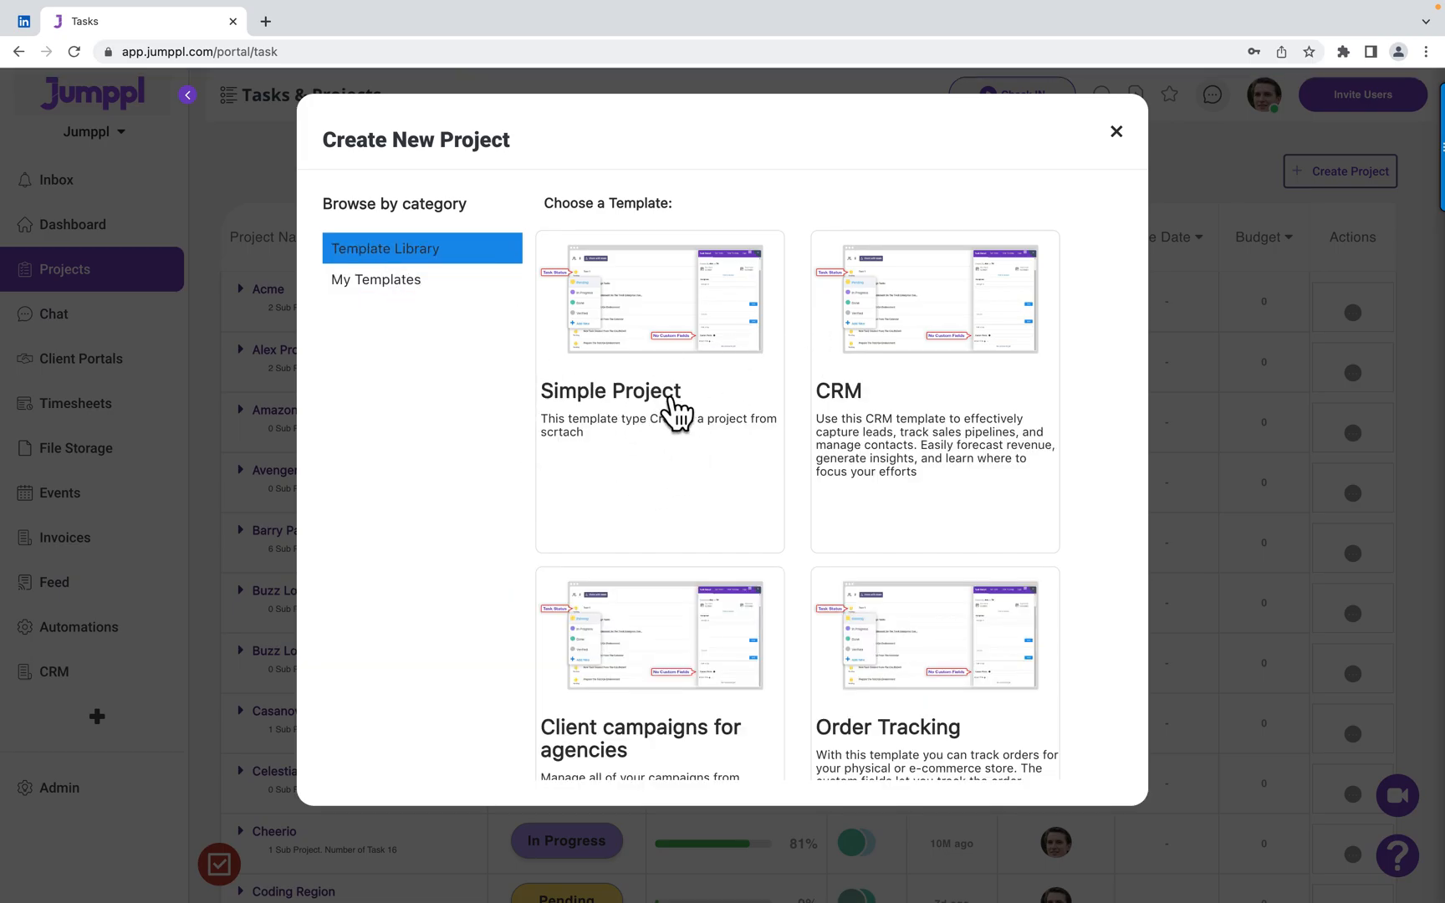
Step: Create a project named "My First Project" from the Simple Project template after reviewing the template's statuses
click(679, 355)
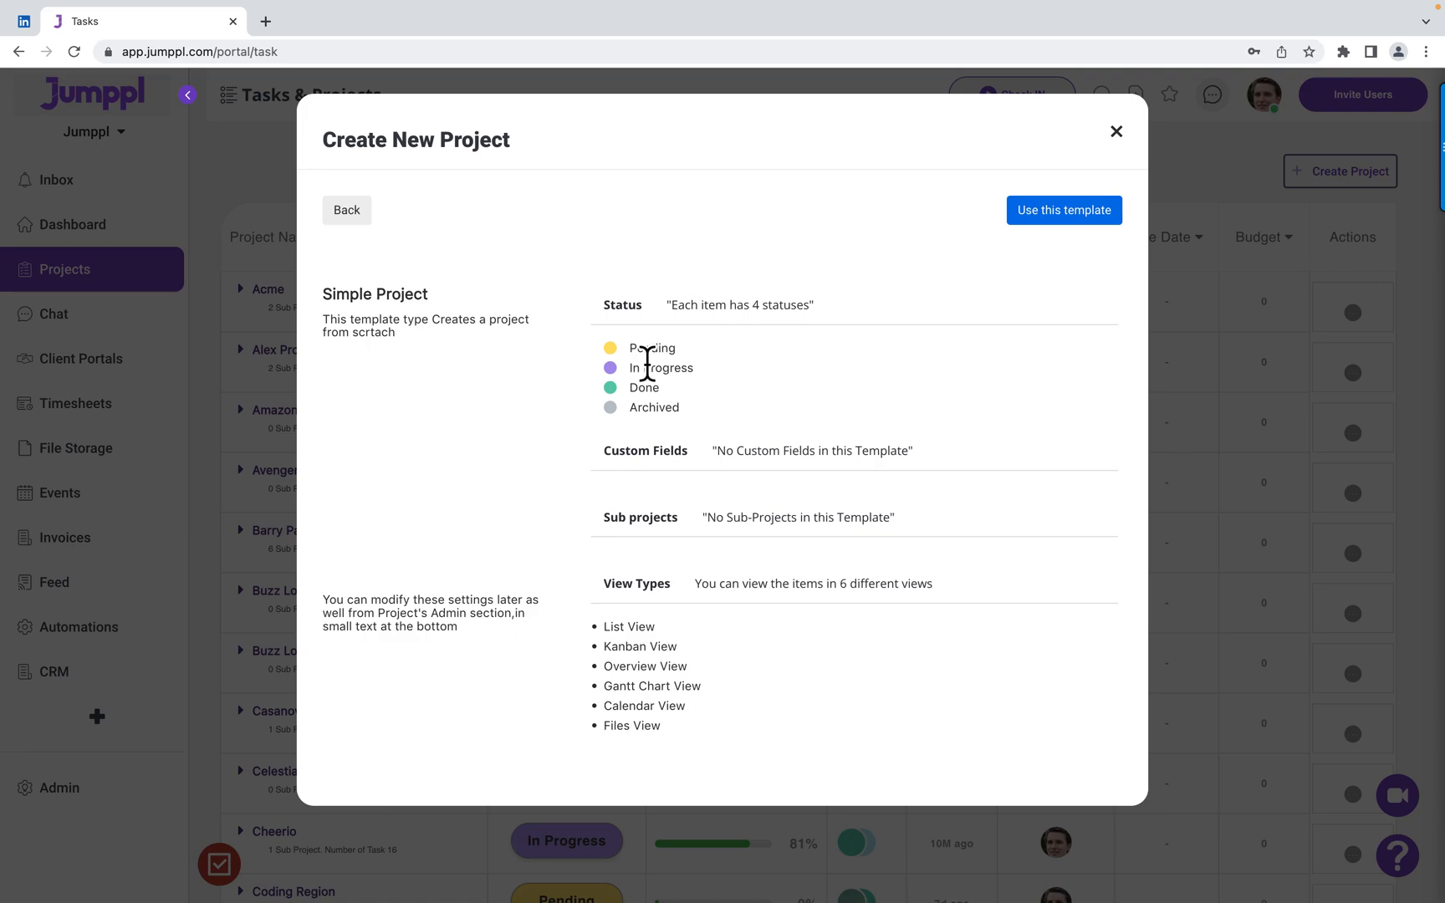
drag(640, 365, 681, 416)
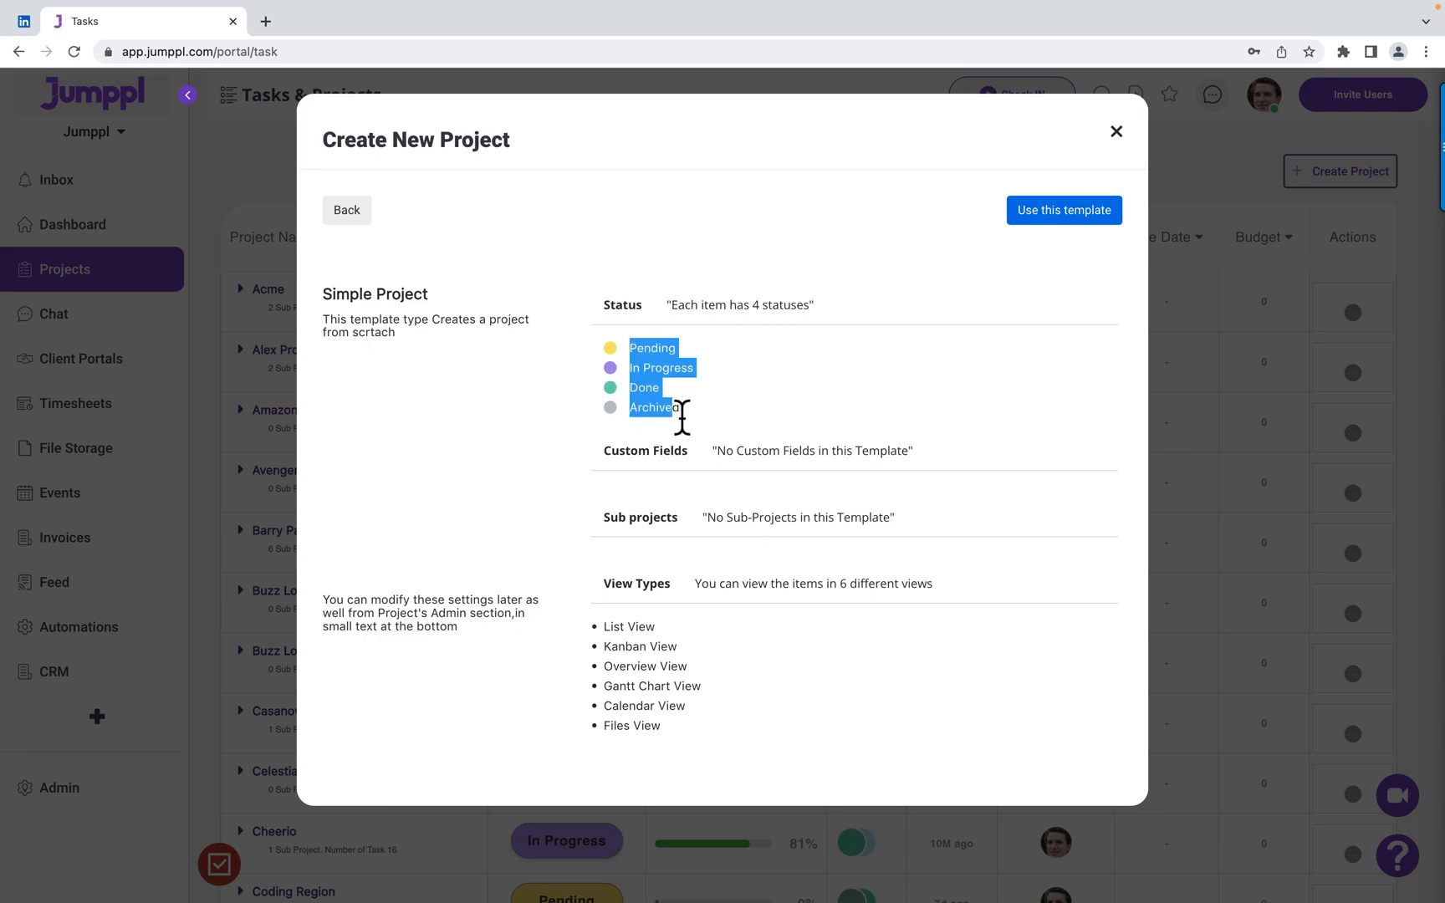
click(682, 419)
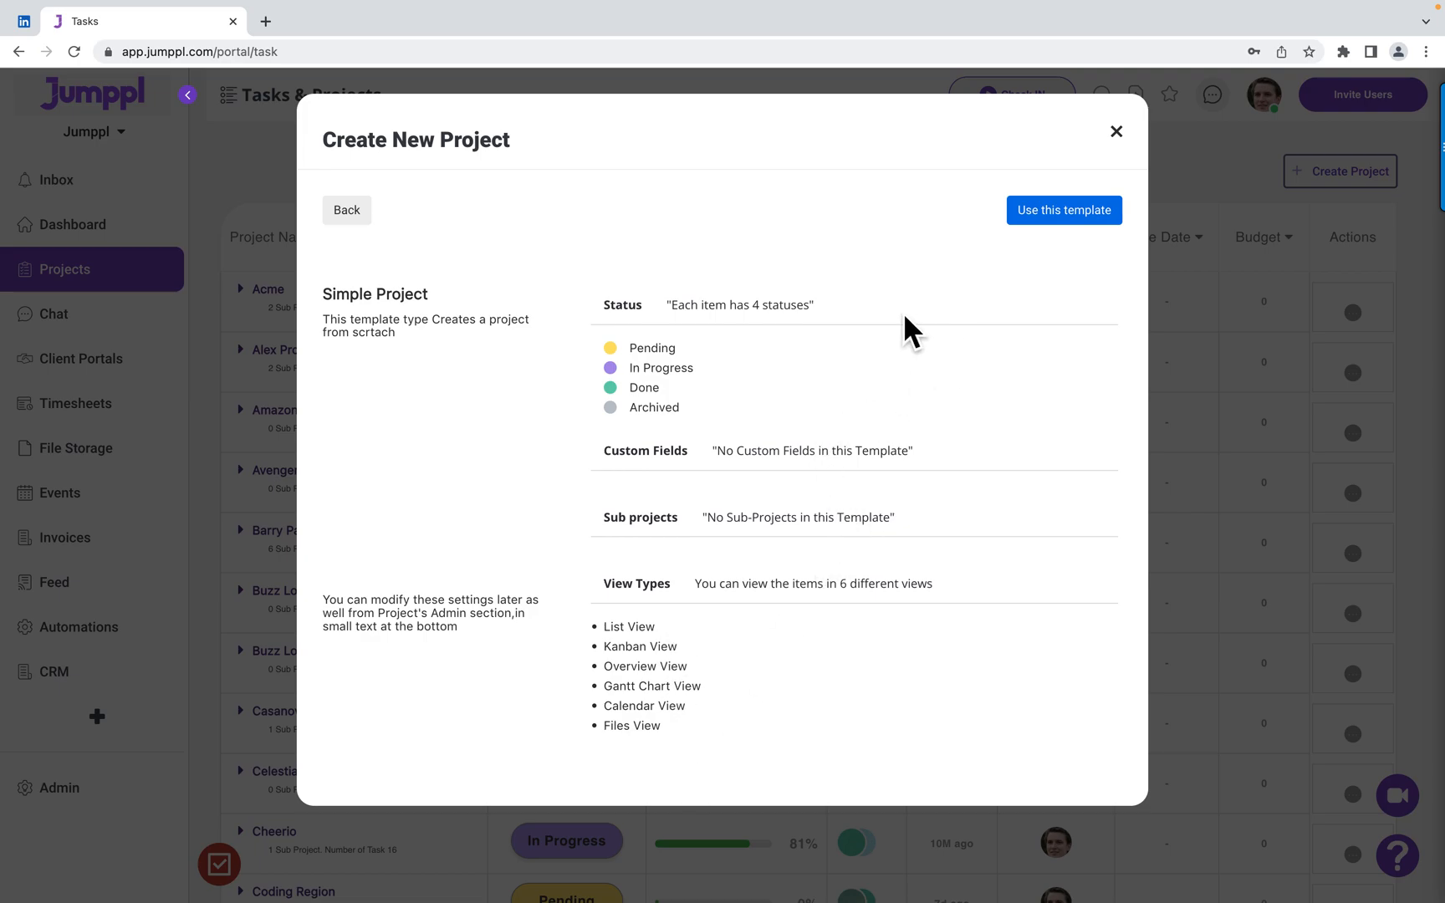
click(1069, 215)
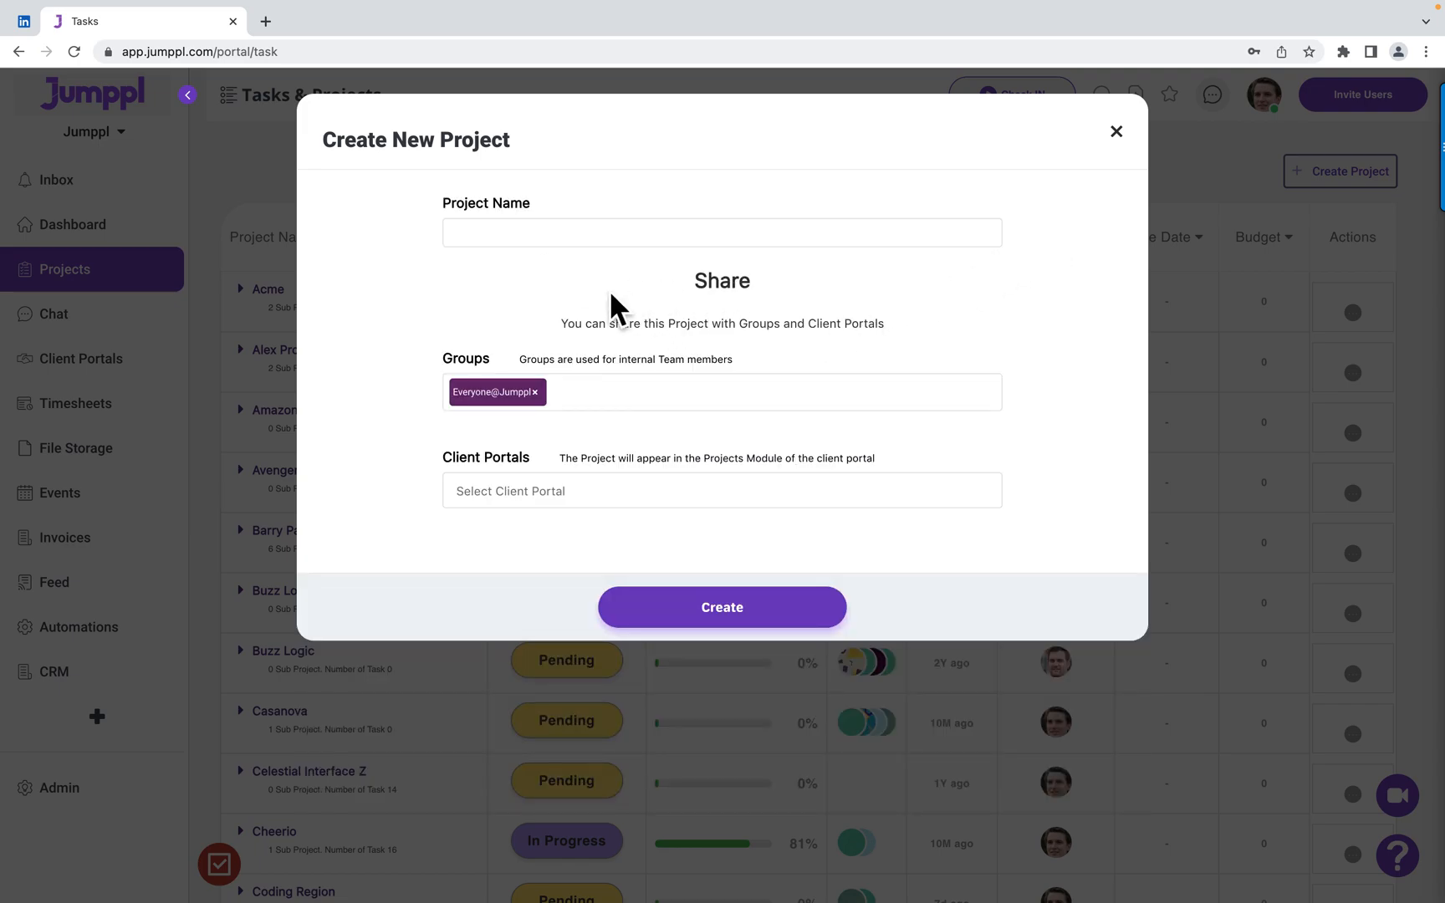
click(539, 251)
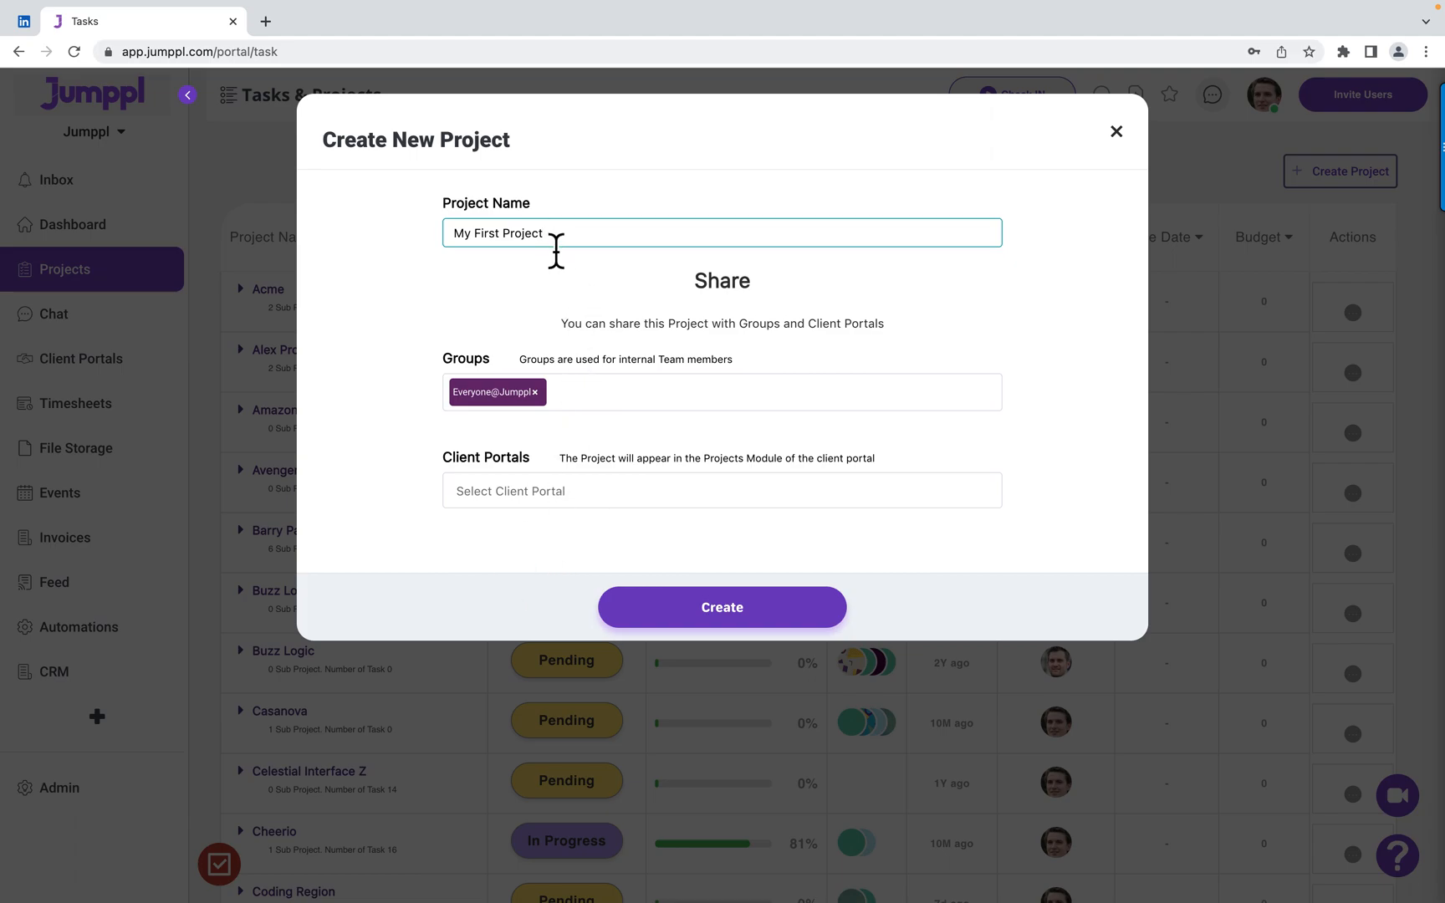
click(741, 619)
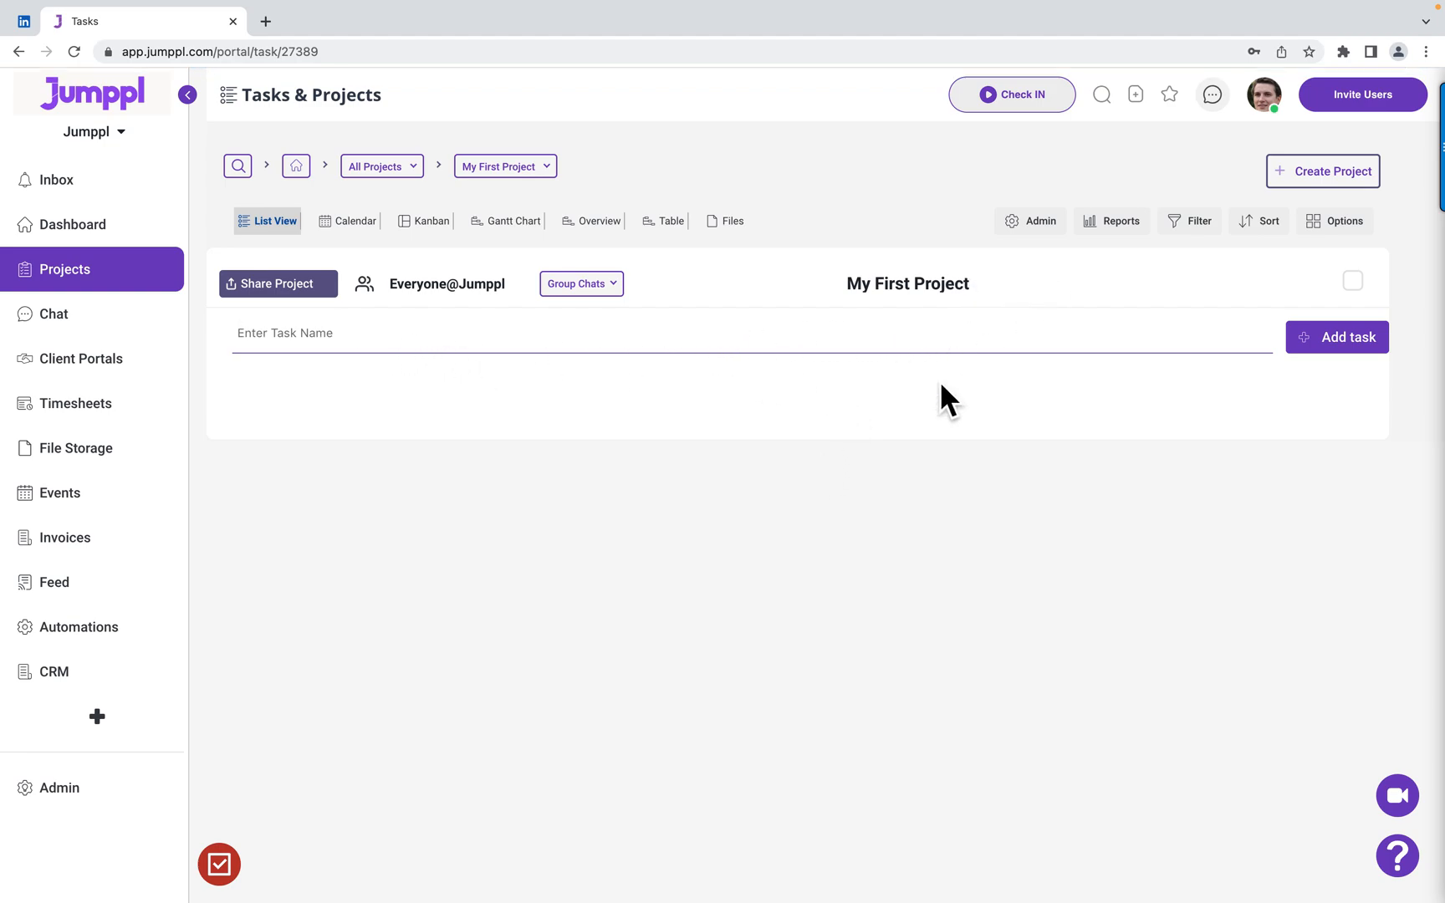
Step: Examine the administration actions and the additional options available for My First Project
click(1050, 236)
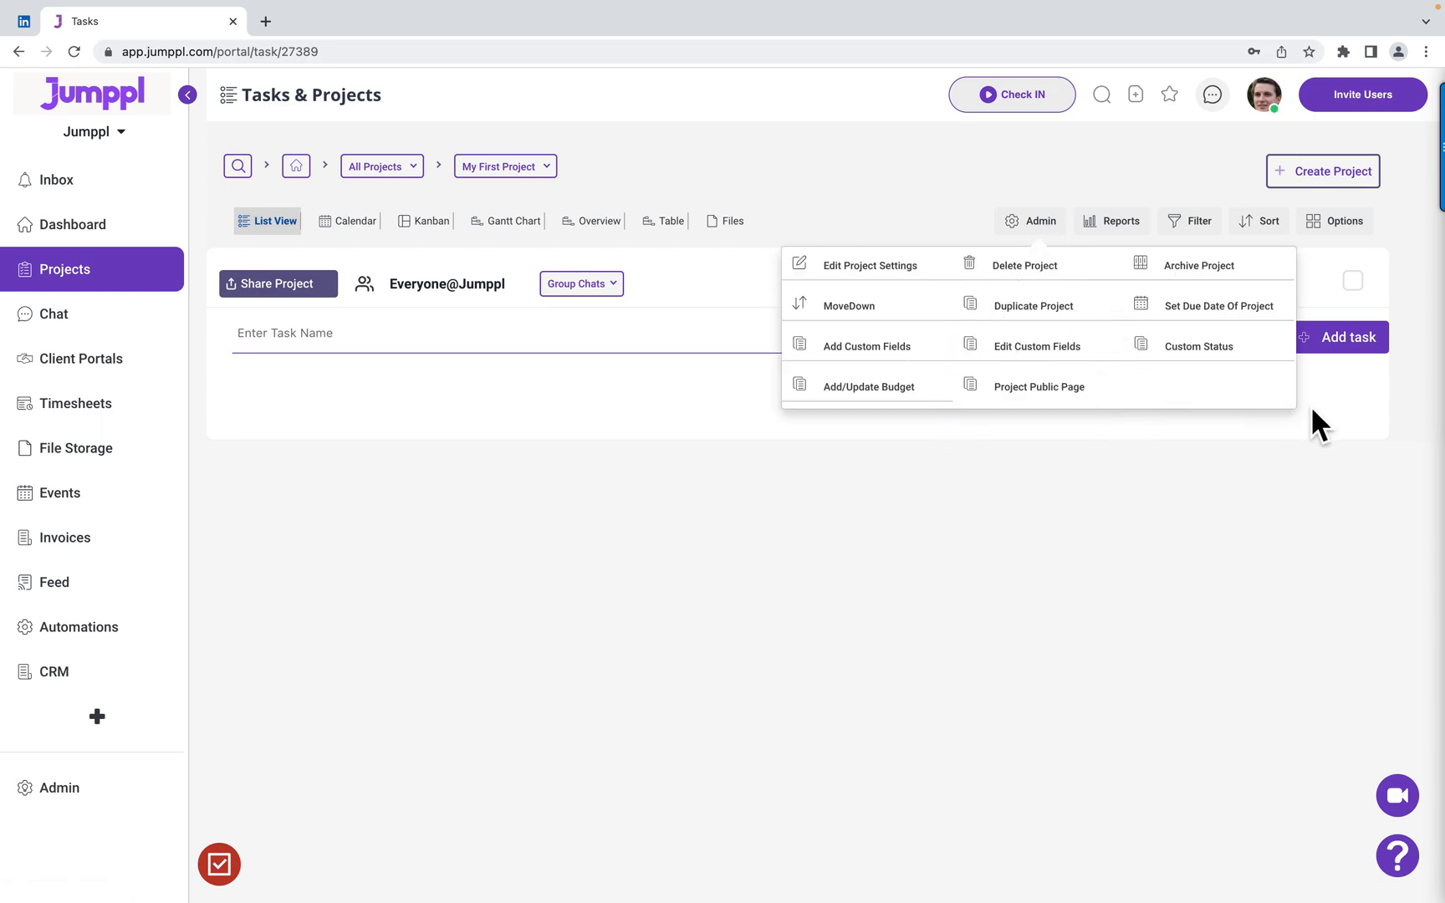
click(991, 530)
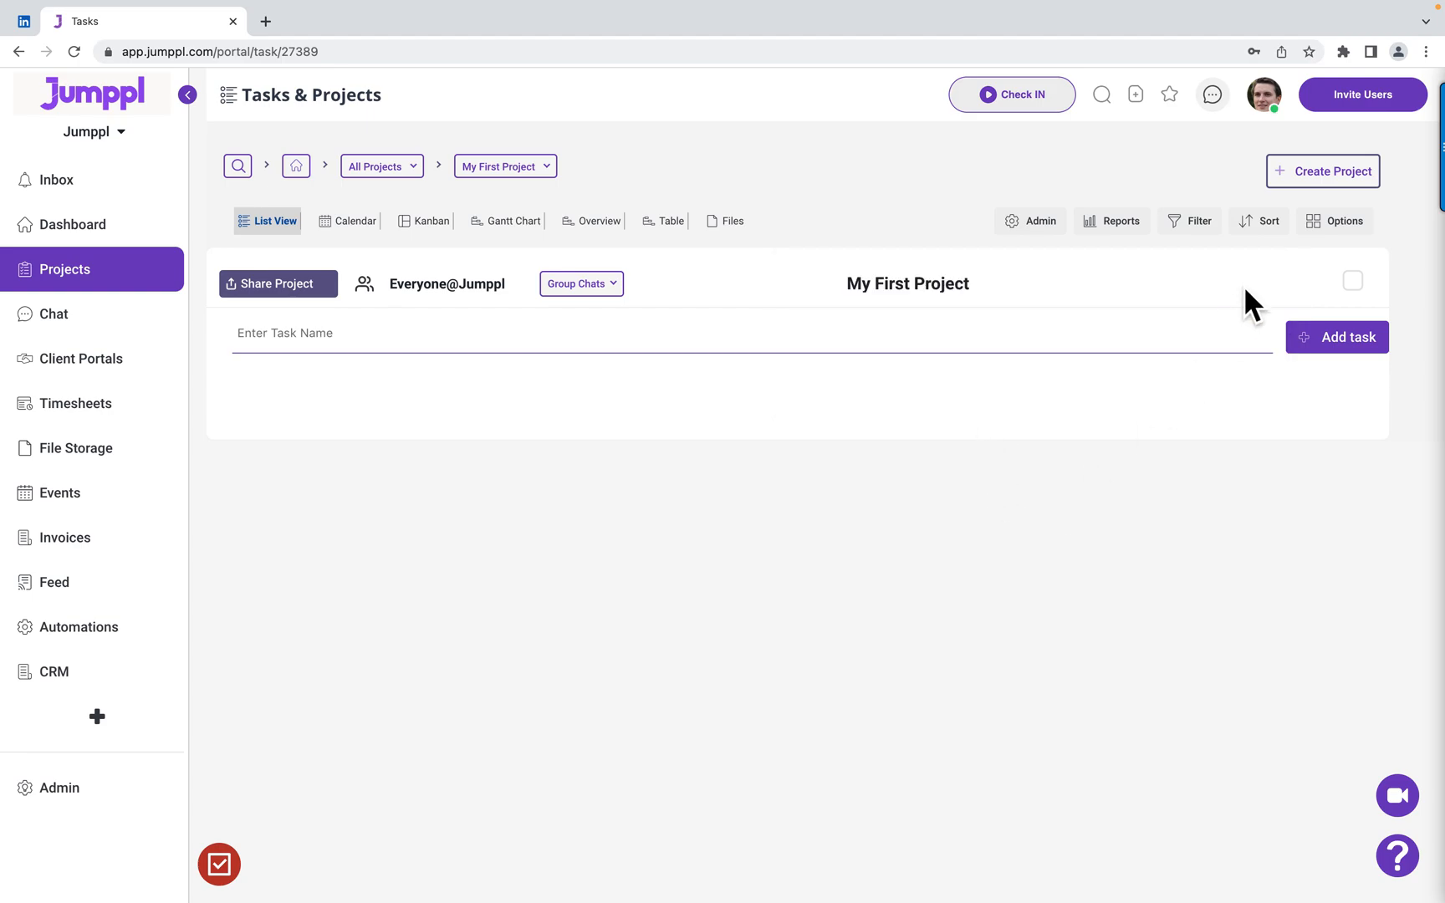
click(1362, 231)
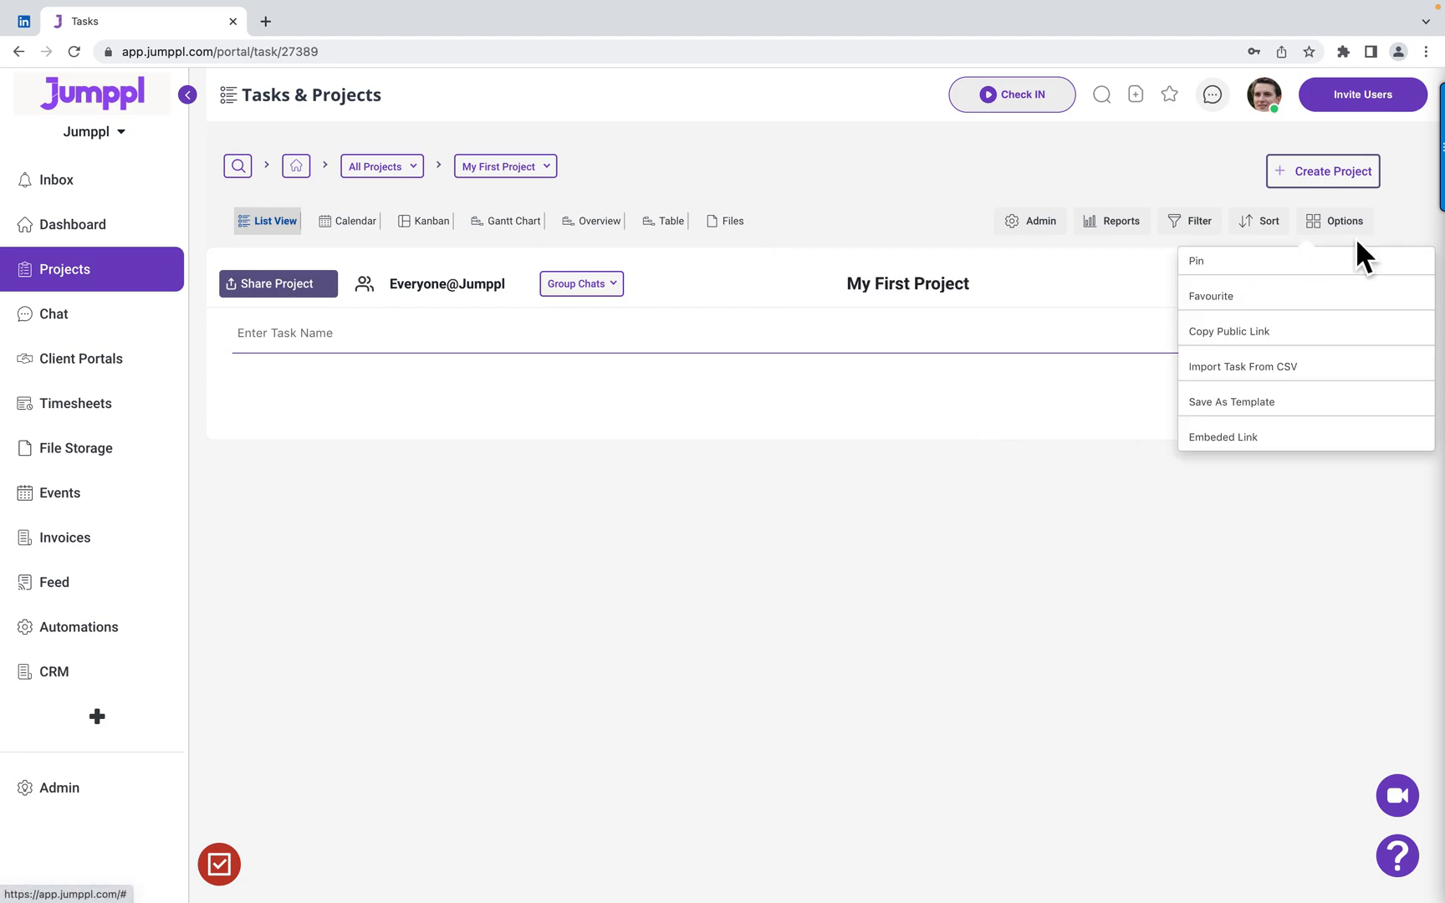
click(1257, 516)
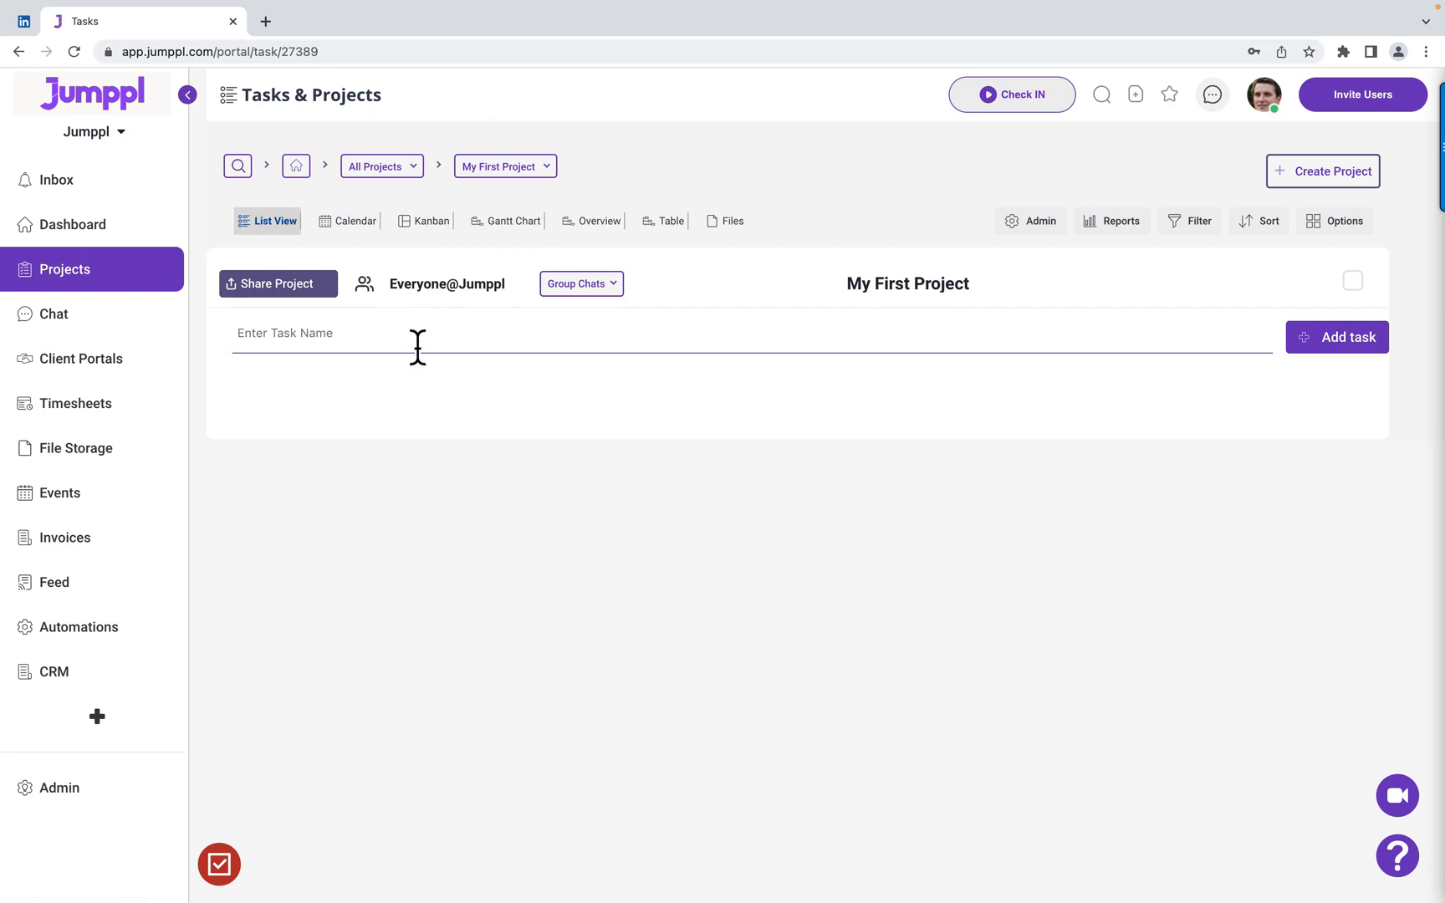
Step: Add a task named "My first task" to My First Project
text(My first task)
key(Return)
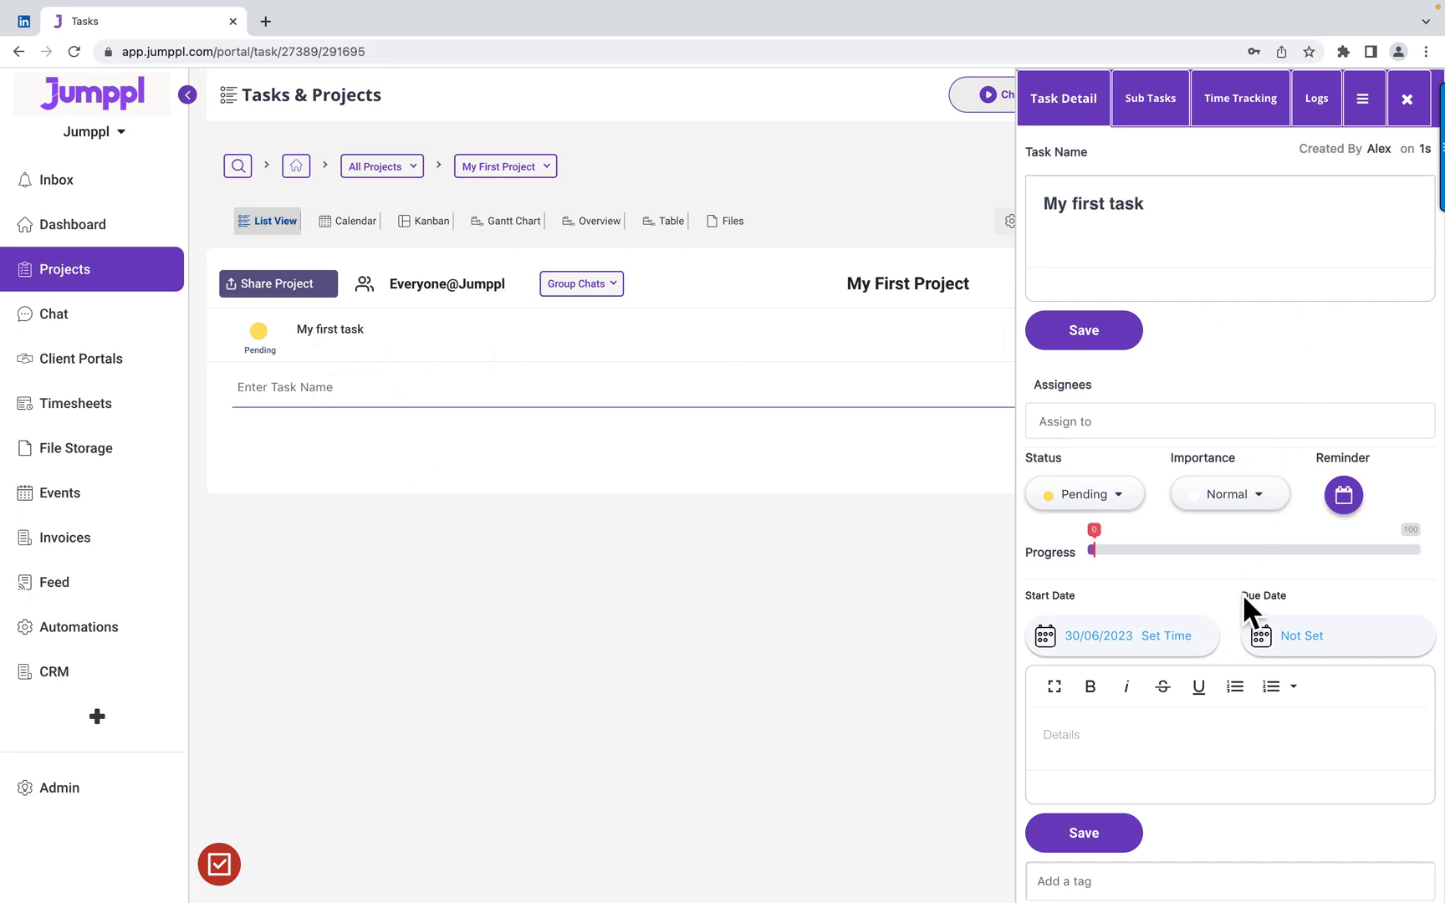
Step: Look through the details of the task "My first task" and return to the list of all projects
scroll(1235, 652, down, 2)
scroll(1236, 652, down, 1)
scroll(1235, 652, up, 2)
scroll(1235, 651, down, 4)
scroll(1235, 652, up, 4)
click(1410, 103)
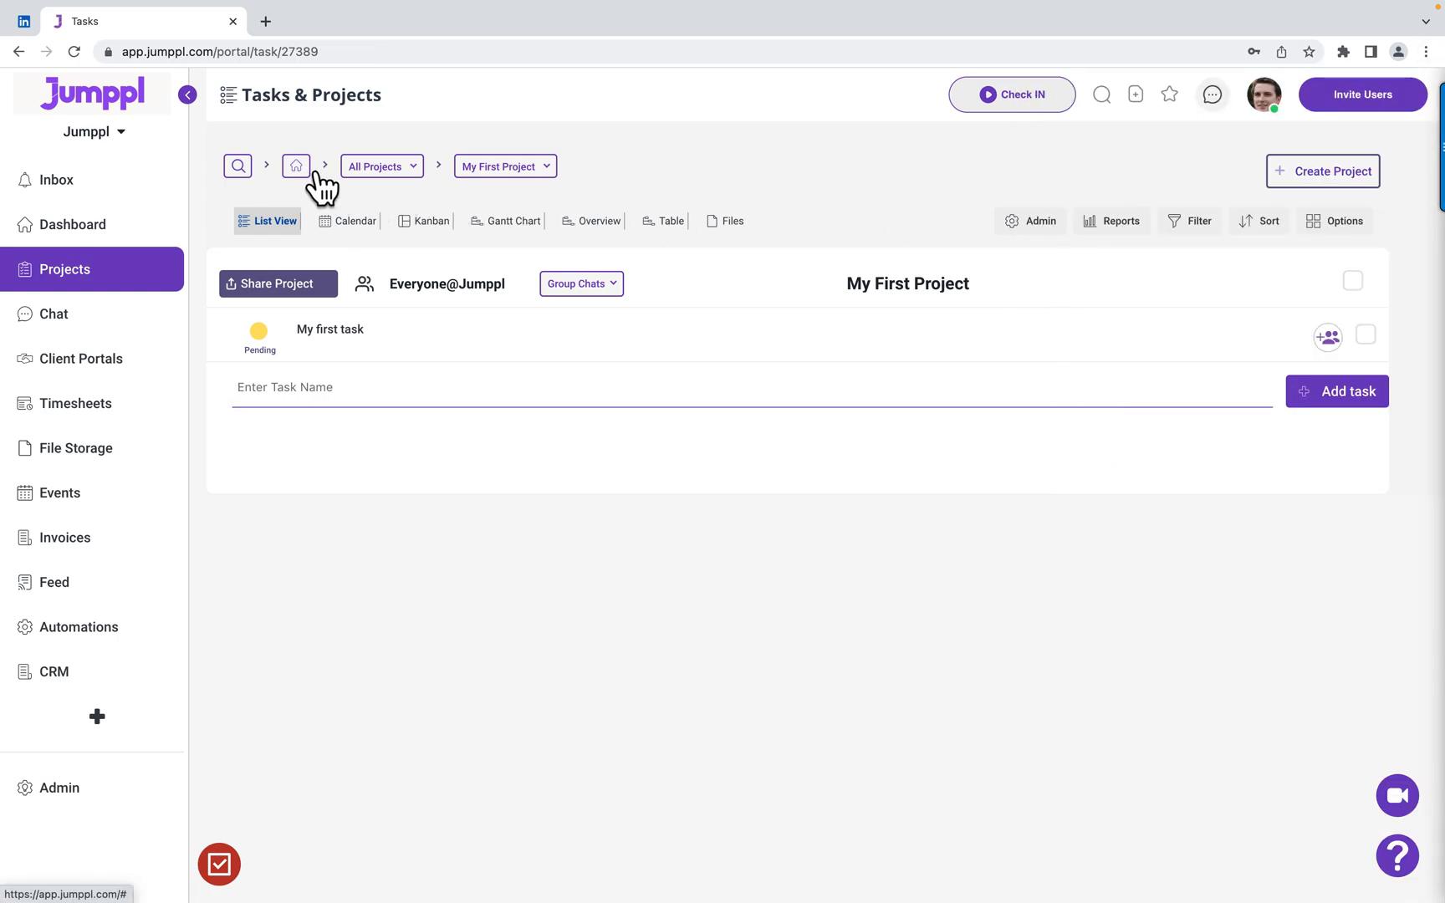
click(317, 172)
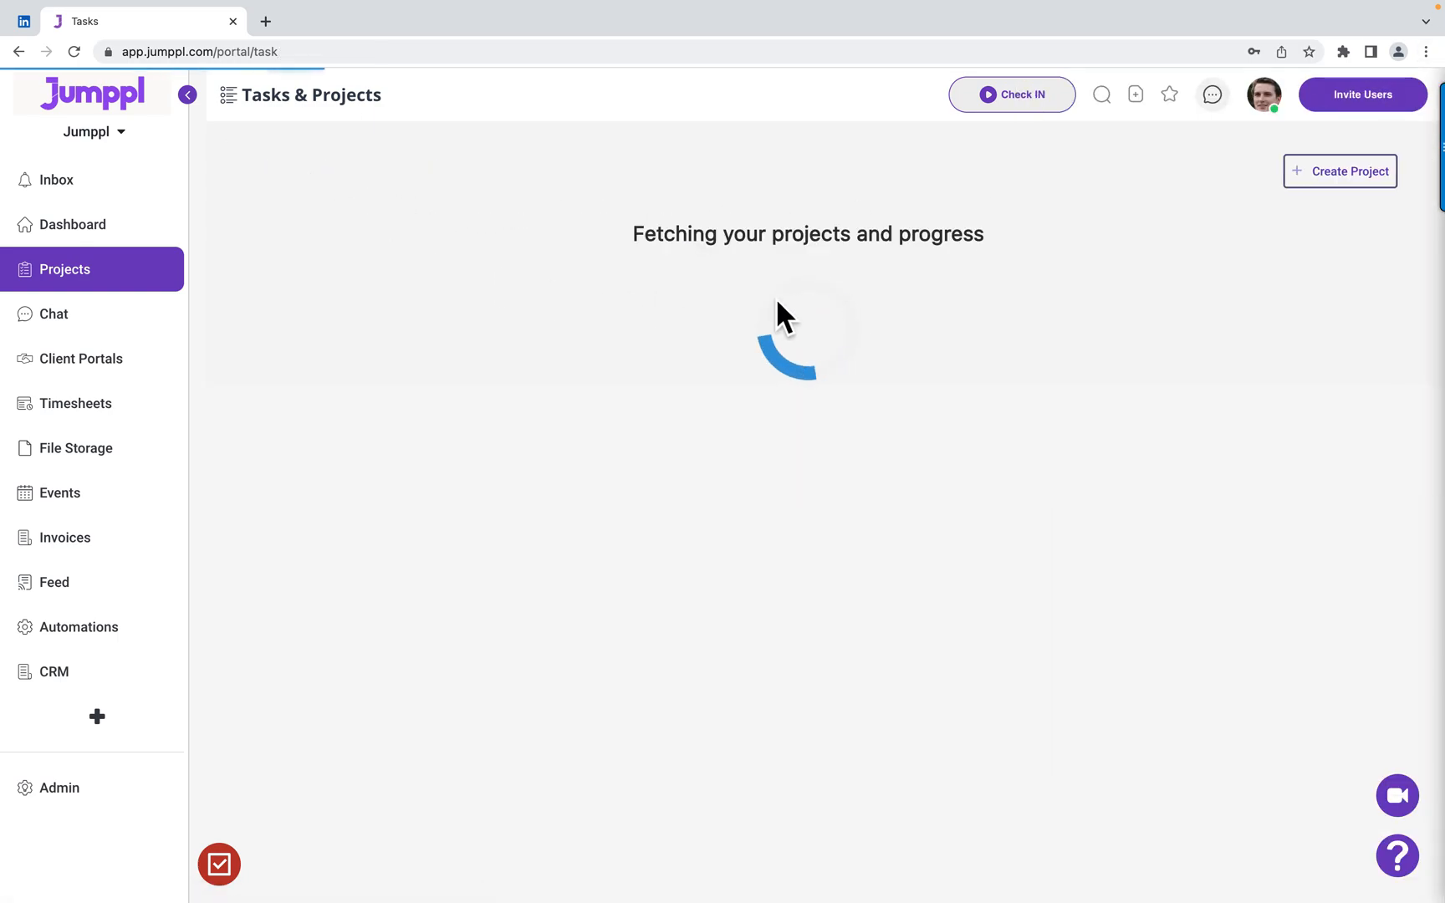